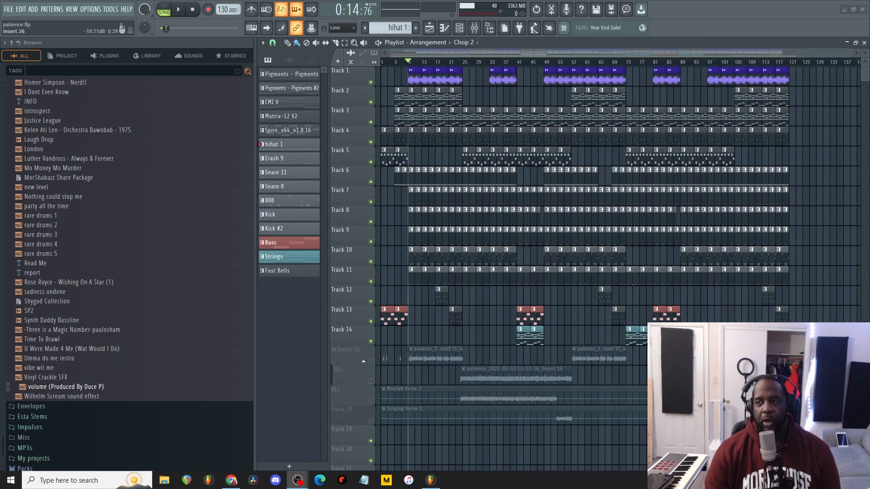
Step: Bring up the Edison editor full size and play the Marker #2 and Marker #3 sections of the loaded sample
key(alt+Tab)
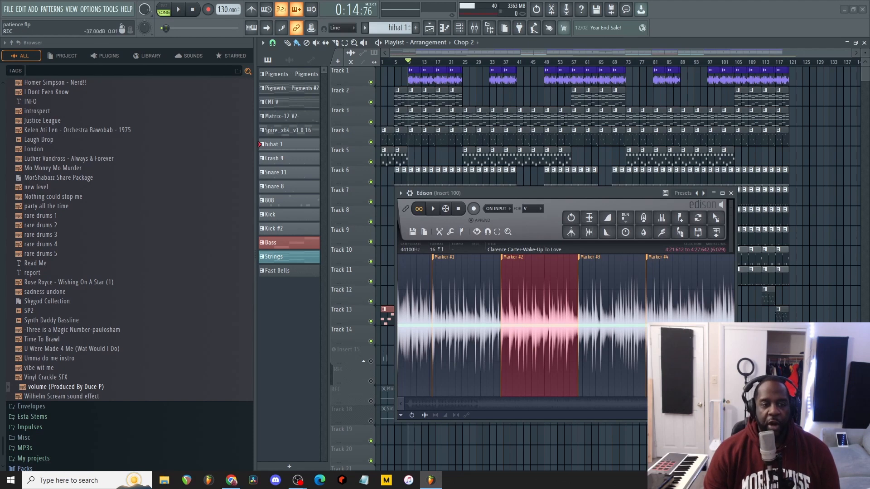
double_click(603, 191)
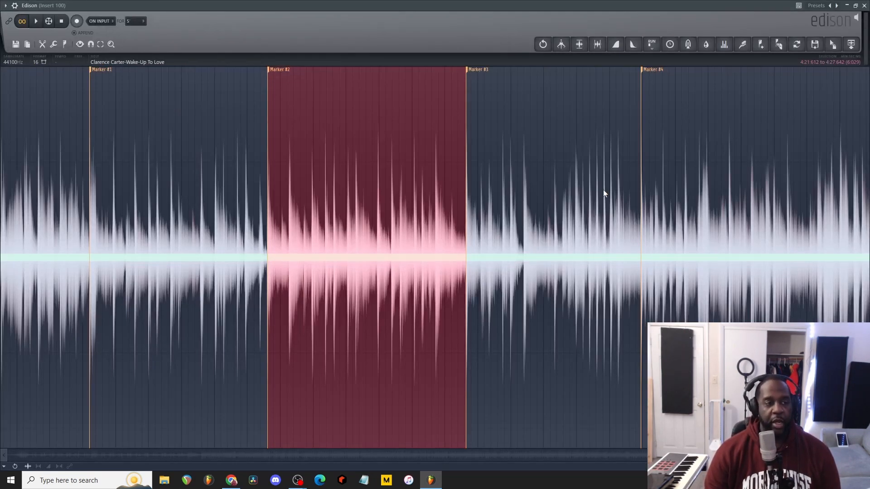
key(space)
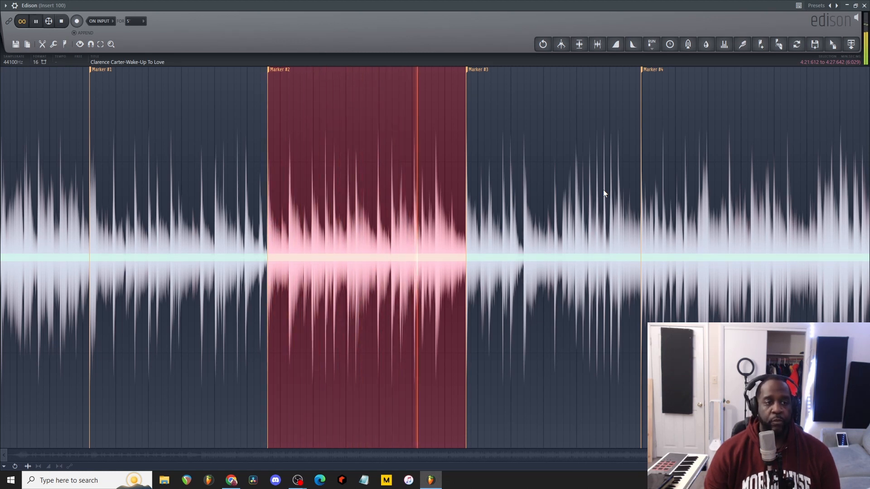
key(space)
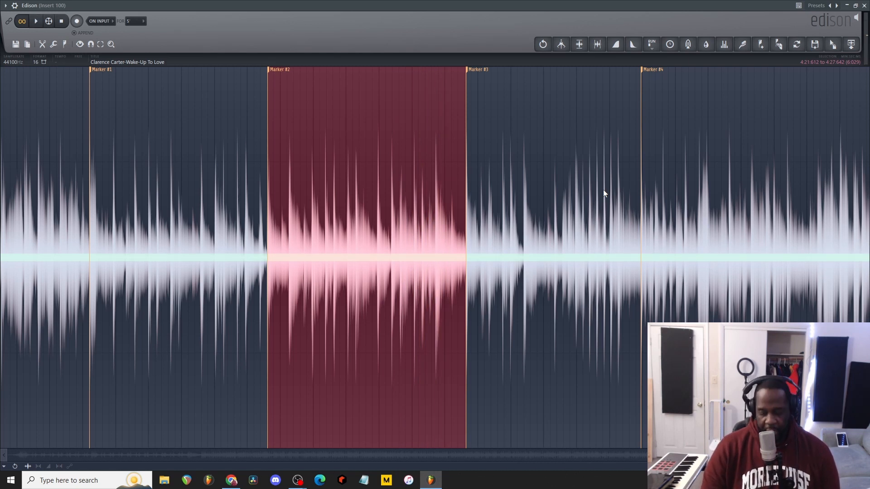
key(space)
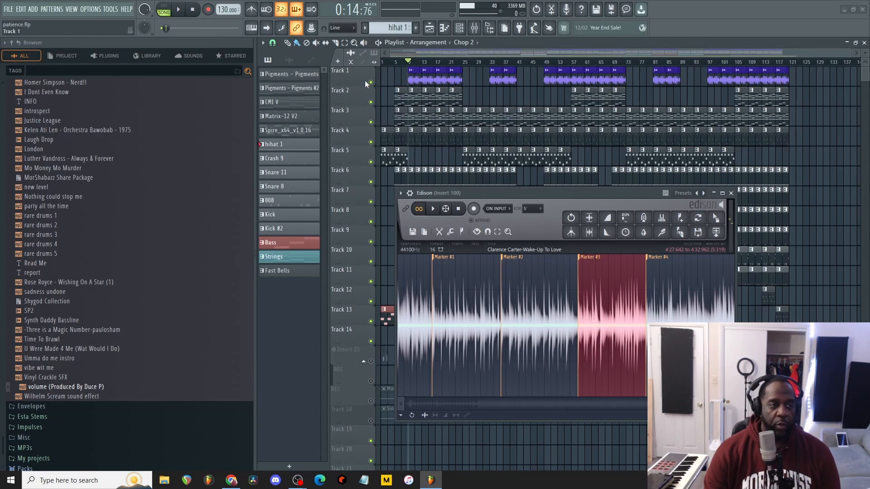
Step: Solo Track 1 in the playlist and close the Edison editor
ctrl+click(370, 83)
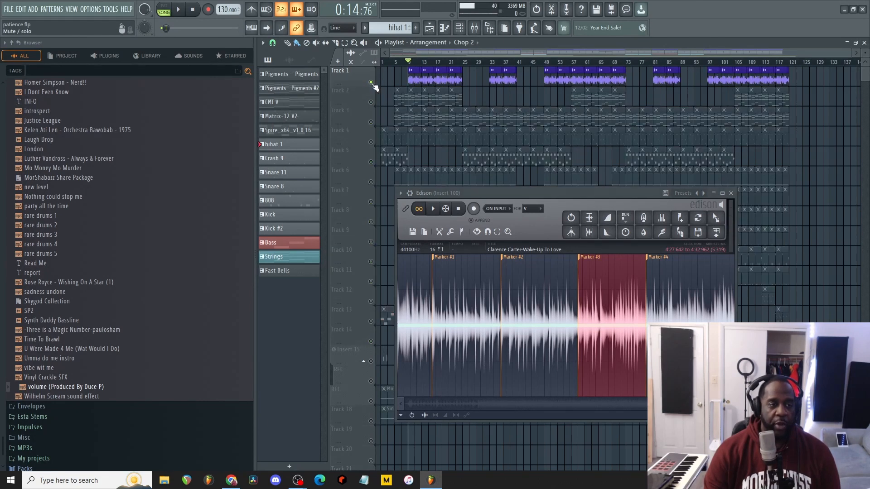
click(731, 193)
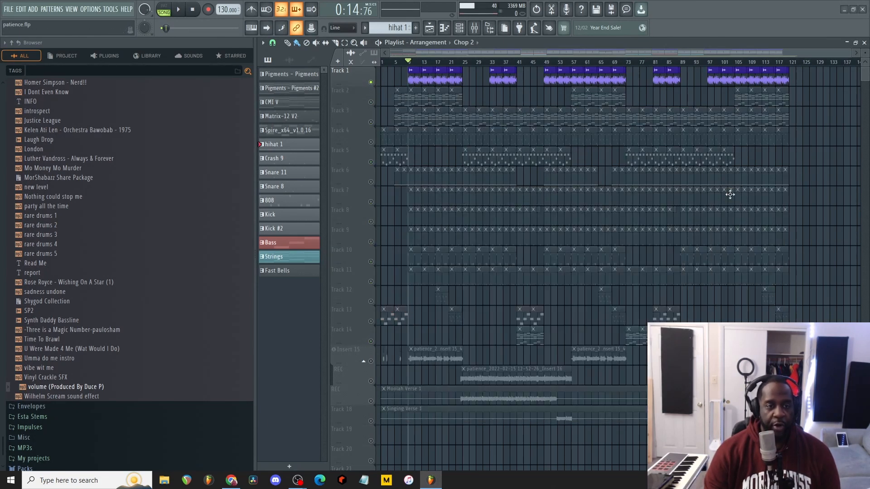
Step: Play the Chop 1 and Chop 2 clips on Track 1 twice from bar 9
scroll(435, 70, up, 6)
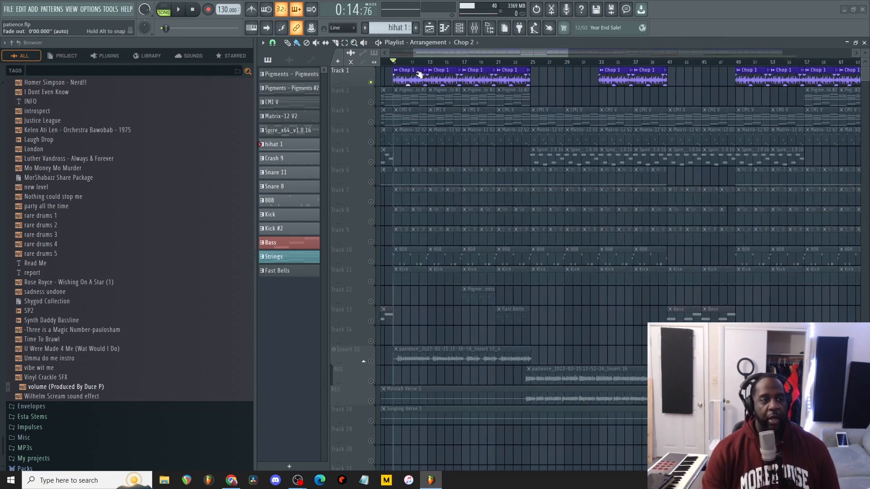
drag(450, 53, 427, 52)
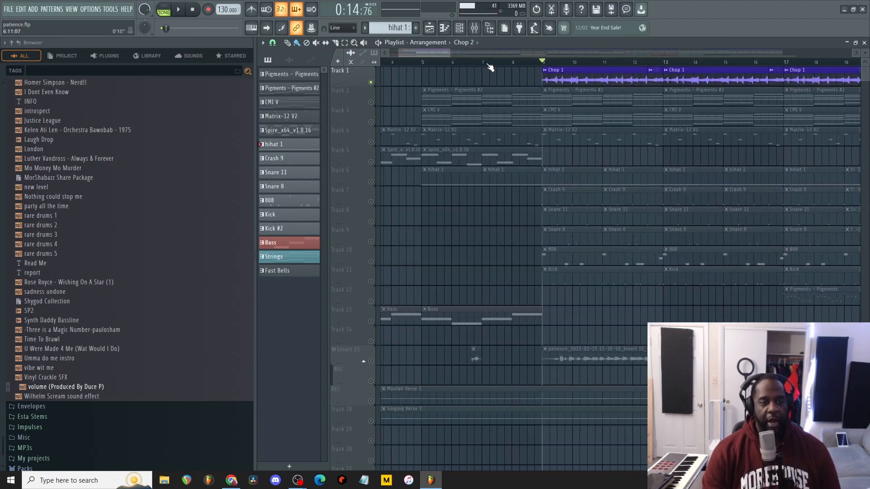
scroll(653, 76, up, 1)
scroll(653, 75, up, 1)
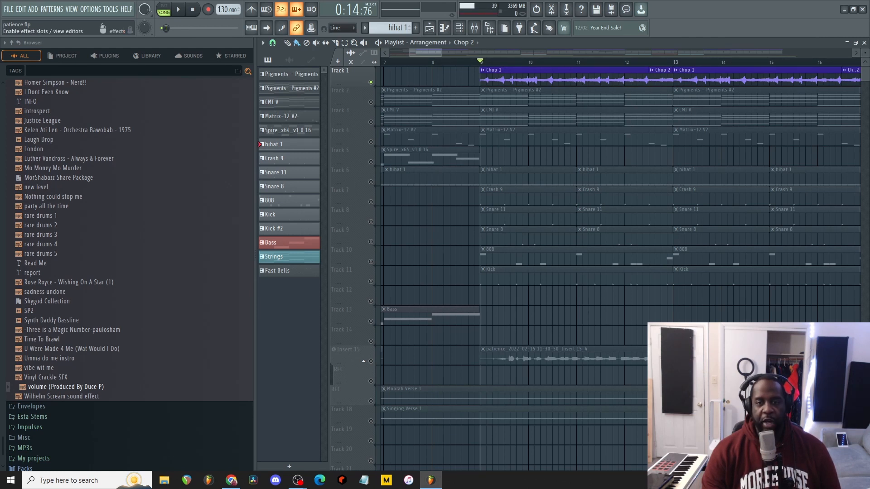
key(space)
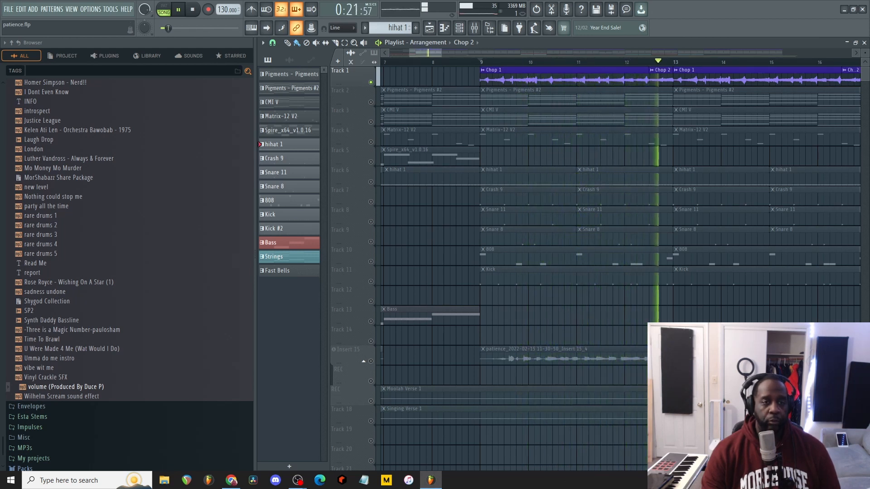
key(space)
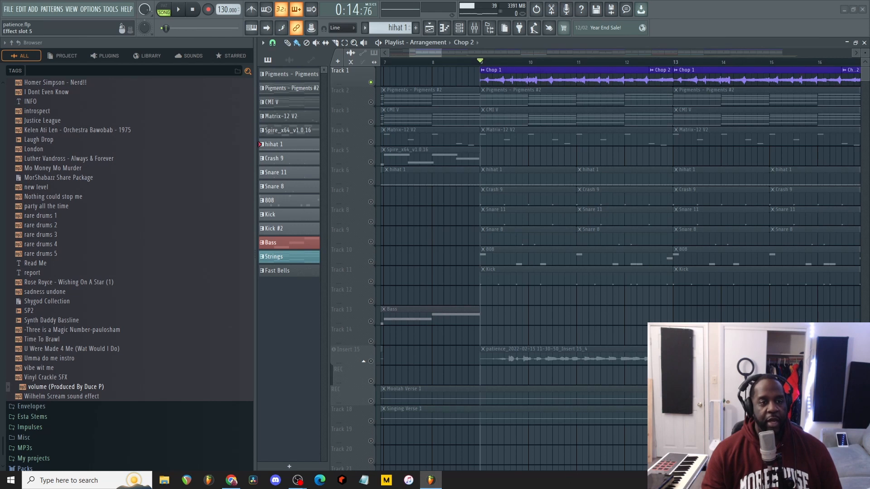
key(space)
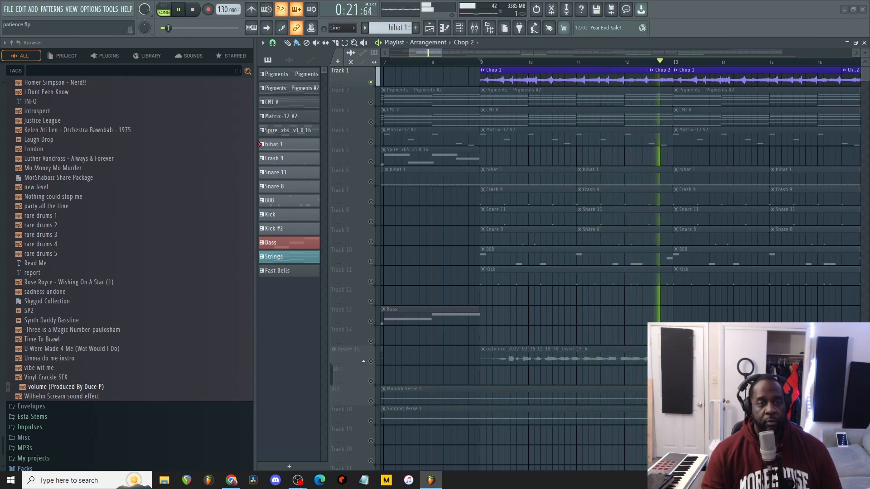
key(space)
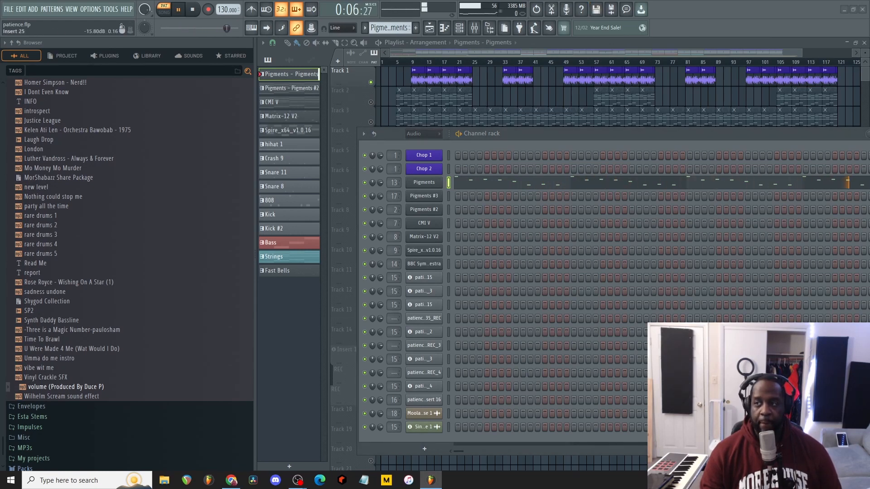
Step: Stop the Pigments pattern's playback, view the Pigments channel's synth settings, and close the plugin
key(space)
click(424, 183)
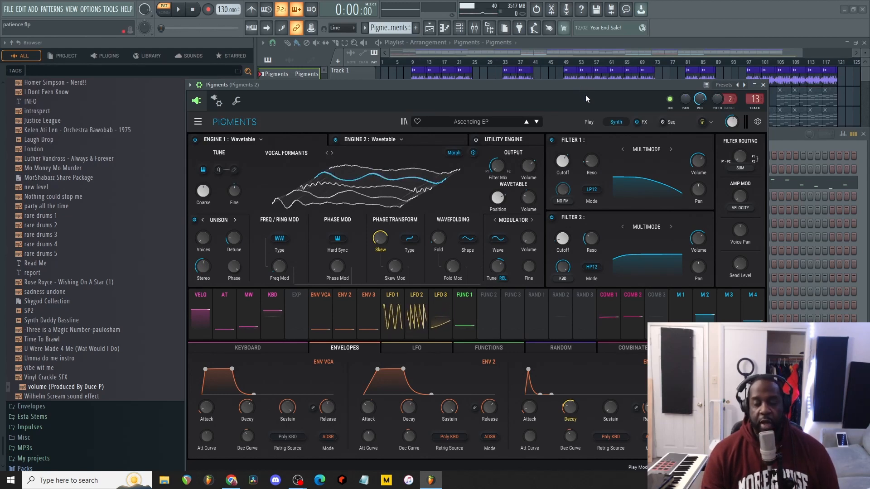
click(763, 86)
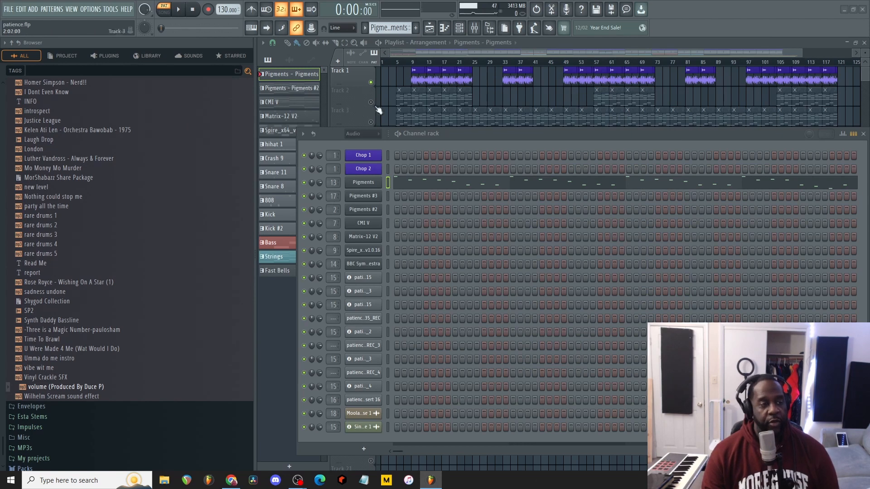
Step: Play the Pigments #2 pattern, view its synth and FabFilter Pro-Q 3 settings, and close both plugin windows
click(292, 89)
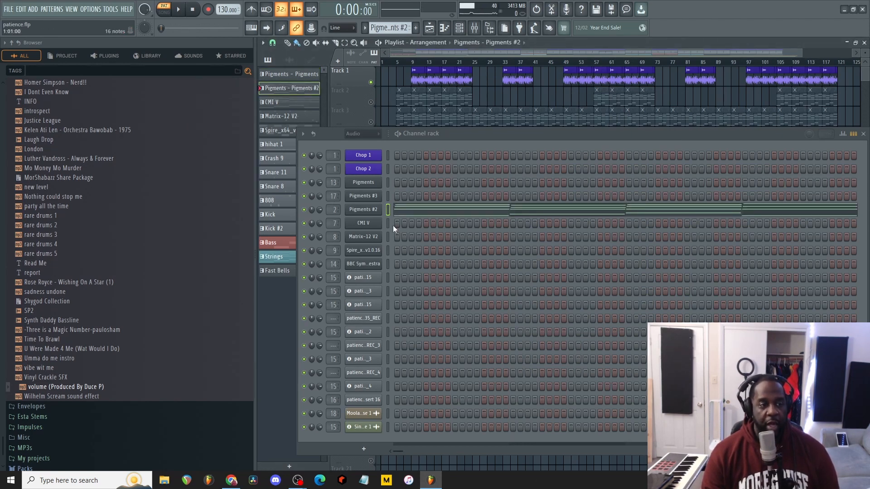
key(space)
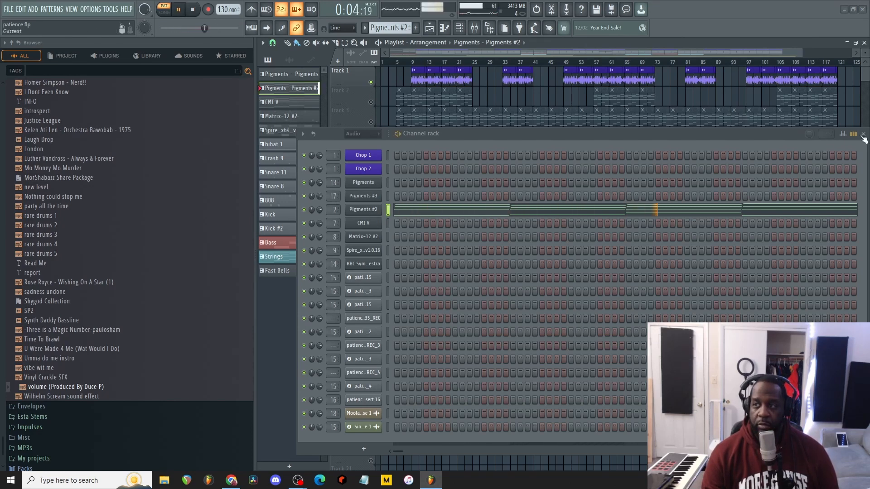
key(space)
click(378, 211)
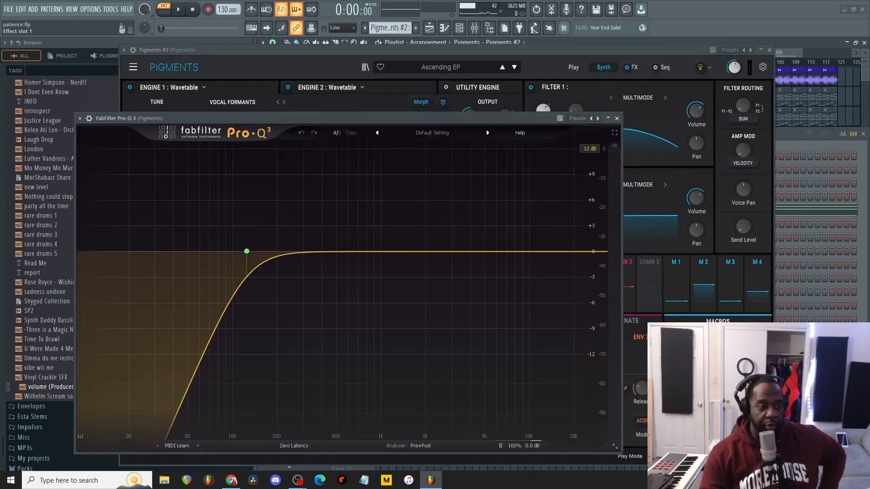
click(617, 119)
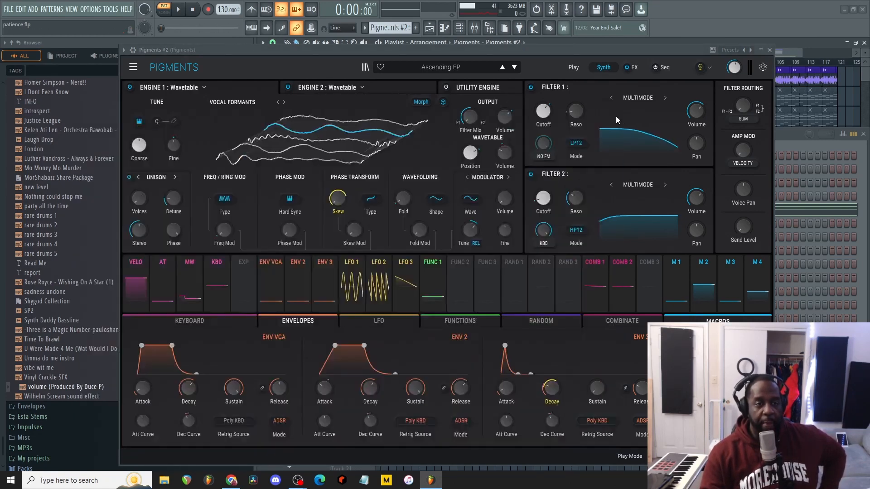
click(769, 50)
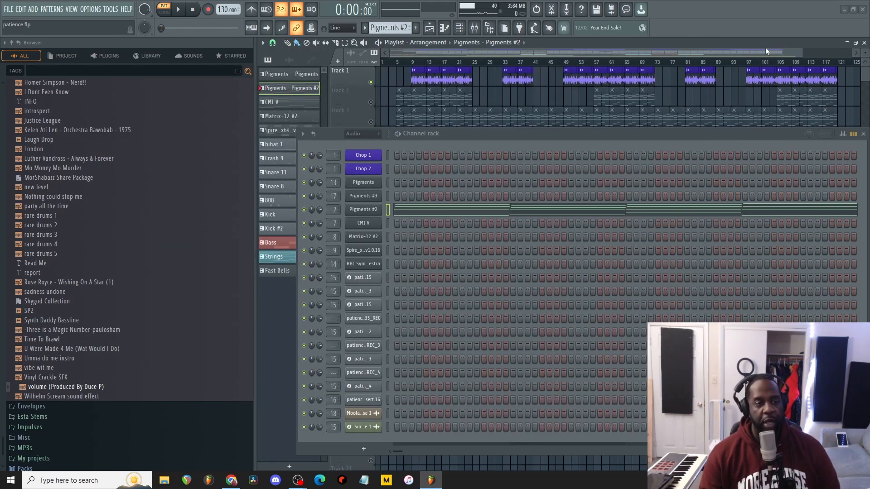
Step: Play the CMI V pattern with its synth open, review its FabFilter Pro-Q 3 curve, and close both plugin windows
click(281, 103)
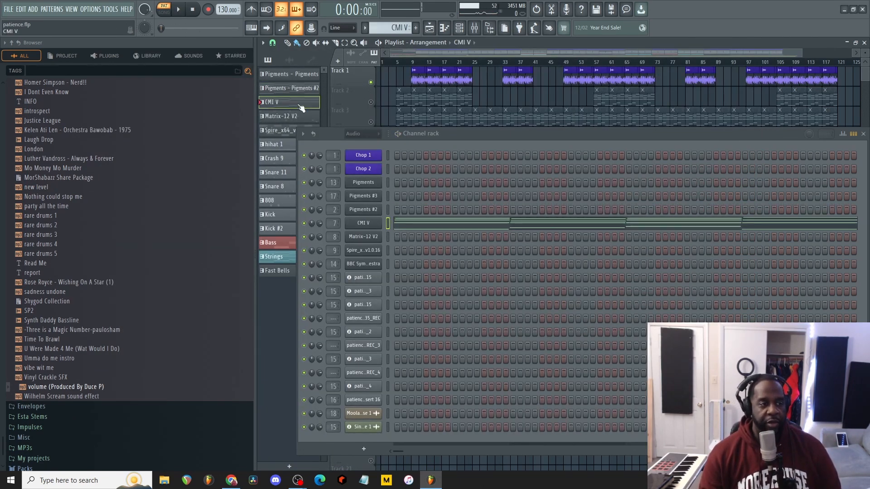
click(363, 224)
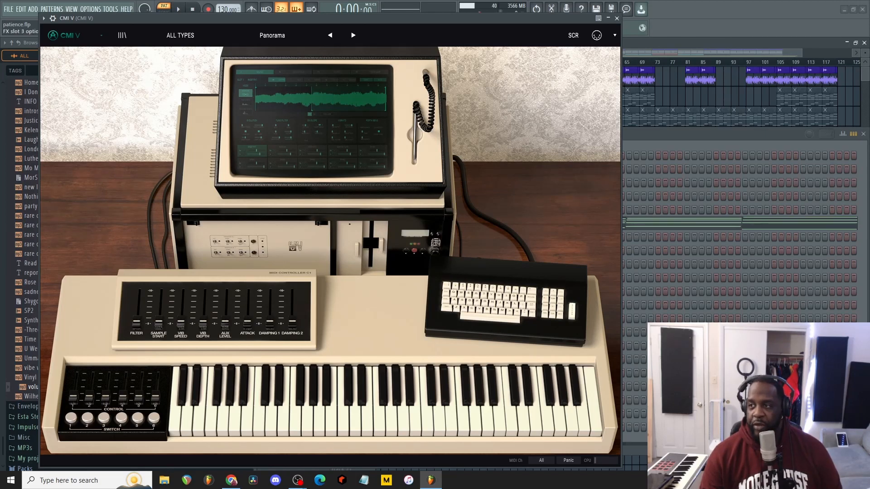
key(space)
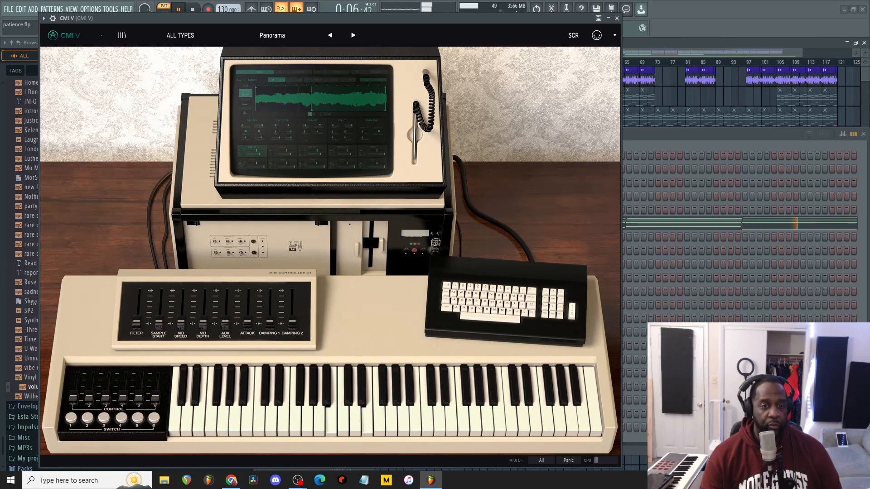
key(space)
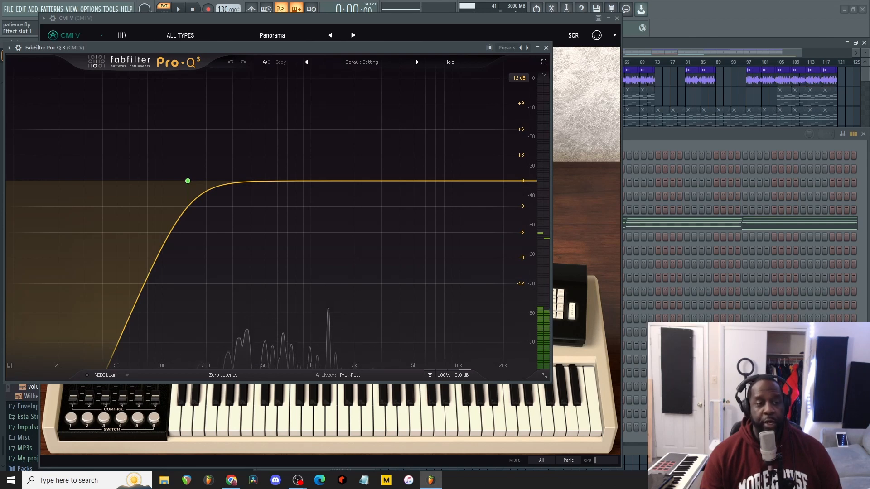
click(546, 47)
click(617, 18)
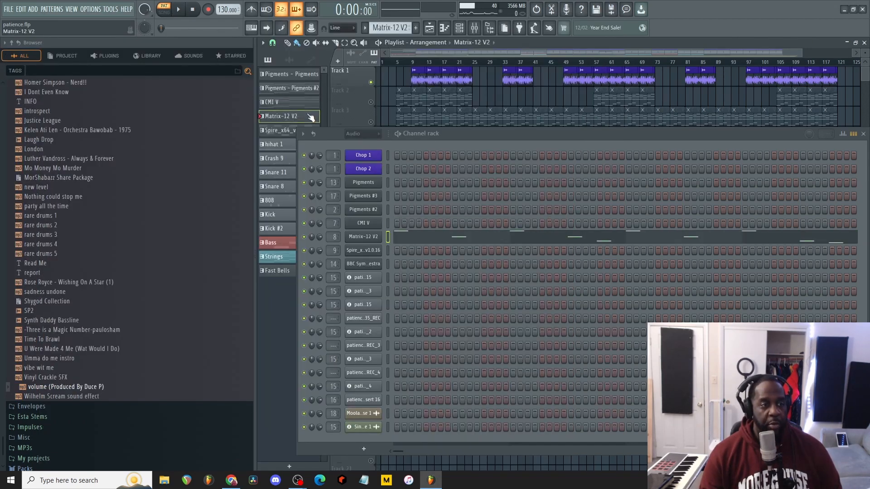
Step: Open the Matrix-12 V2 synth, play its pattern, and close the plugin window
click(365, 237)
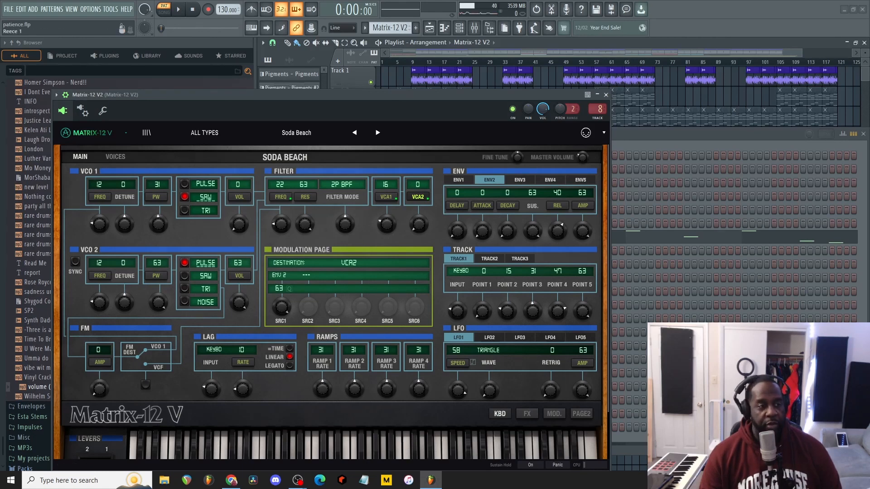
key(space)
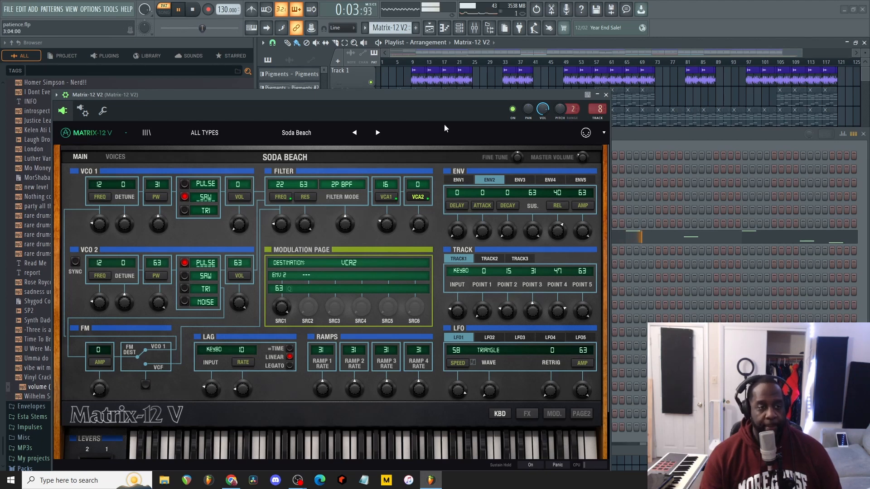
drag(431, 99, 444, 61)
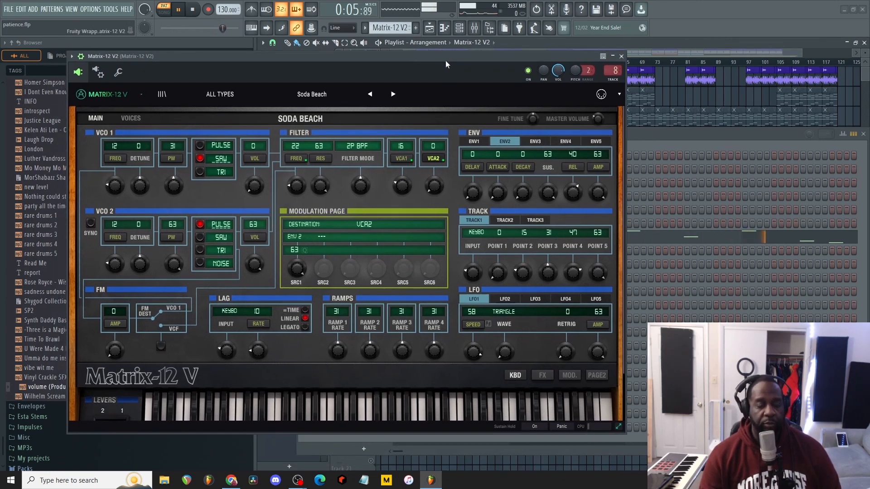
key(space)
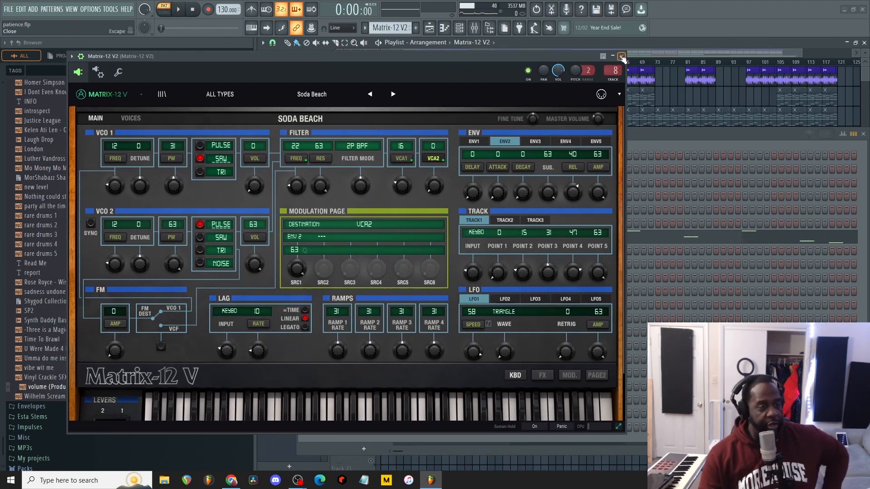
click(621, 56)
Step: Play the Spire_x64_v1.0.16 pattern, view the Spire synth's settings, and close the plugin window
click(275, 131)
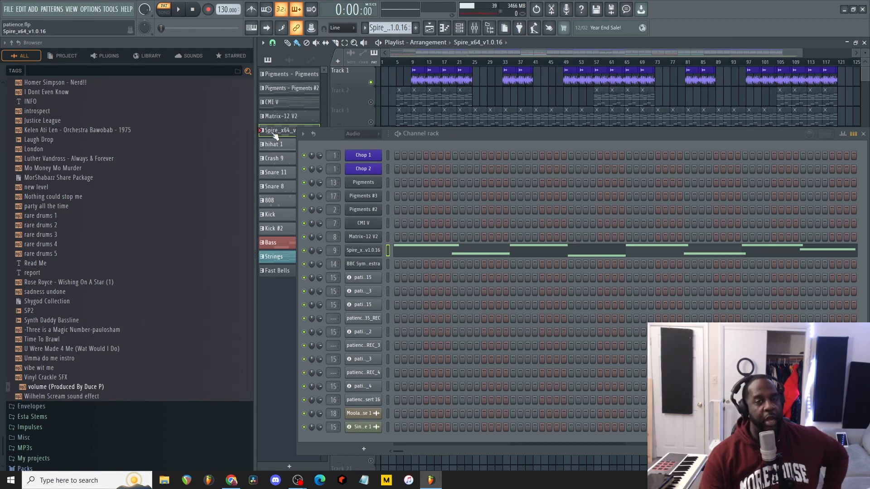
key(space)
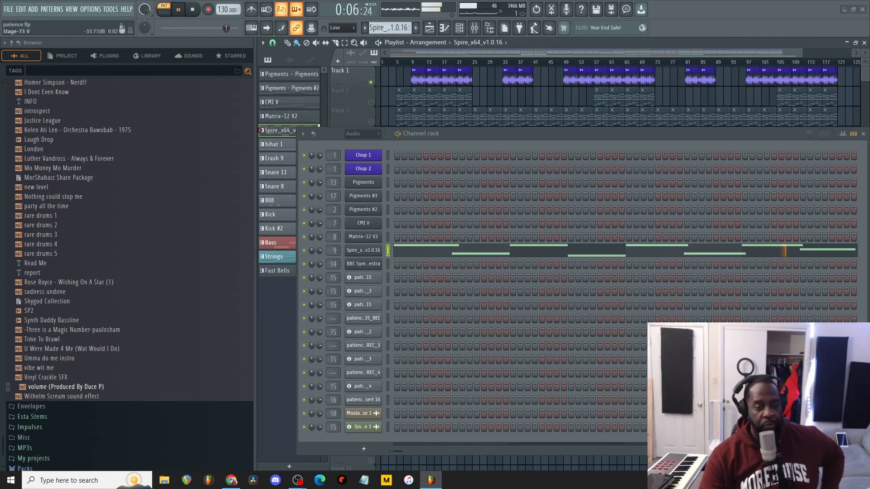
key(space)
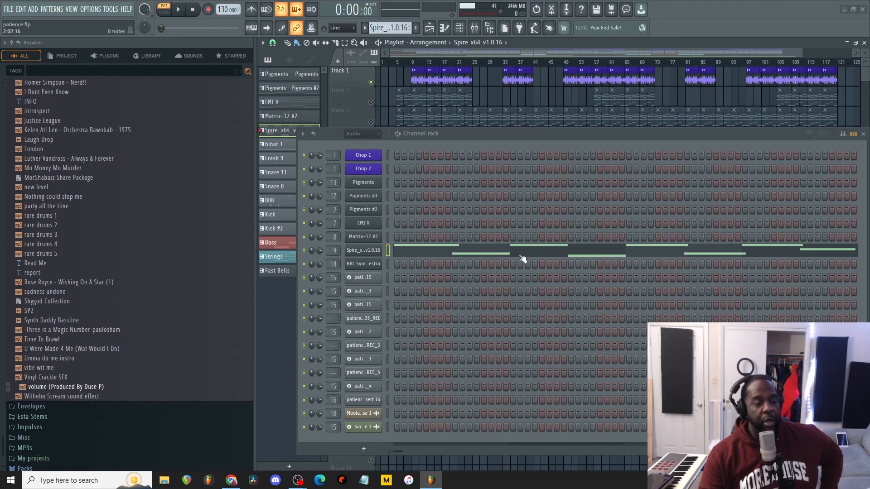
click(374, 255)
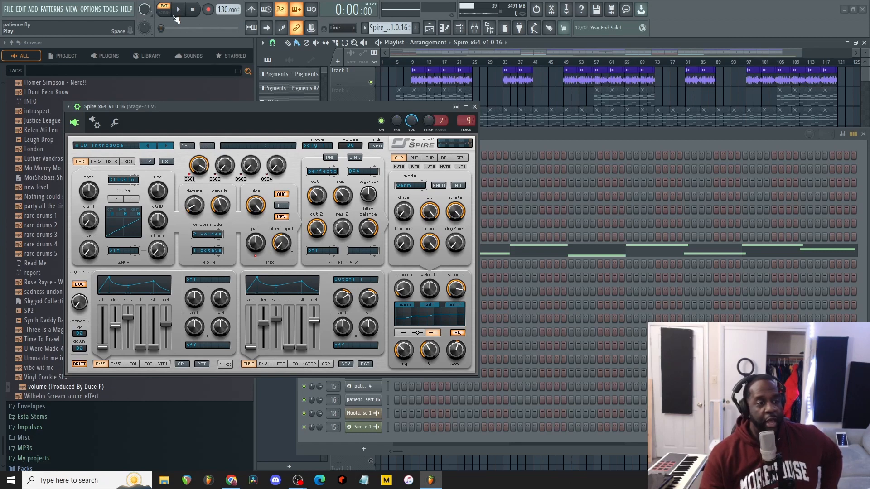
key(Escape)
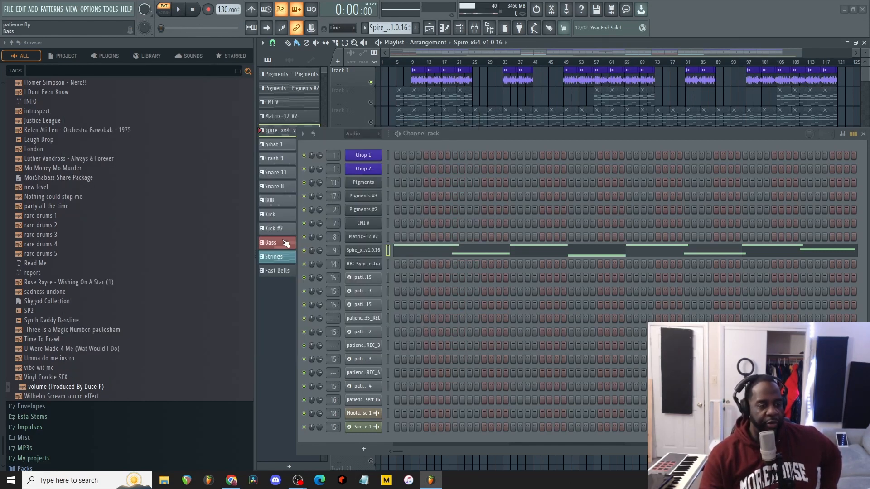
Step: Play the Bass pattern with the Reece 1 channel's envelope settings open, and close the settings window
click(285, 243)
click(372, 252)
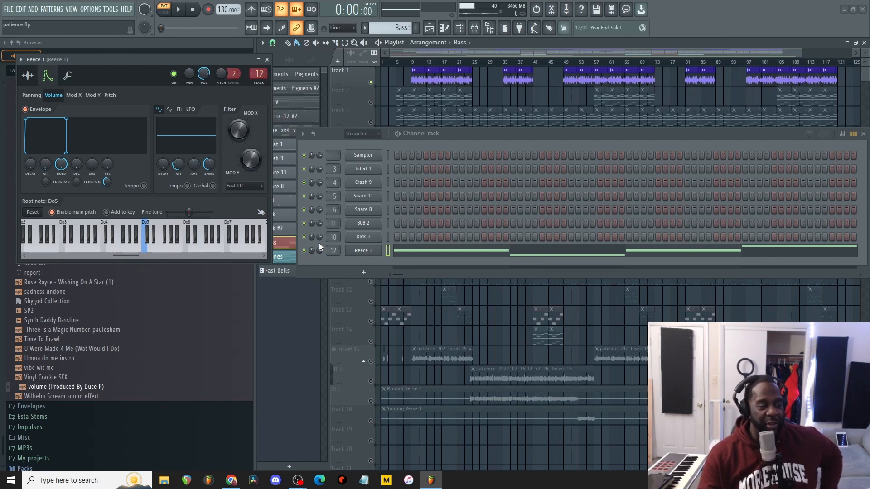
click(179, 10)
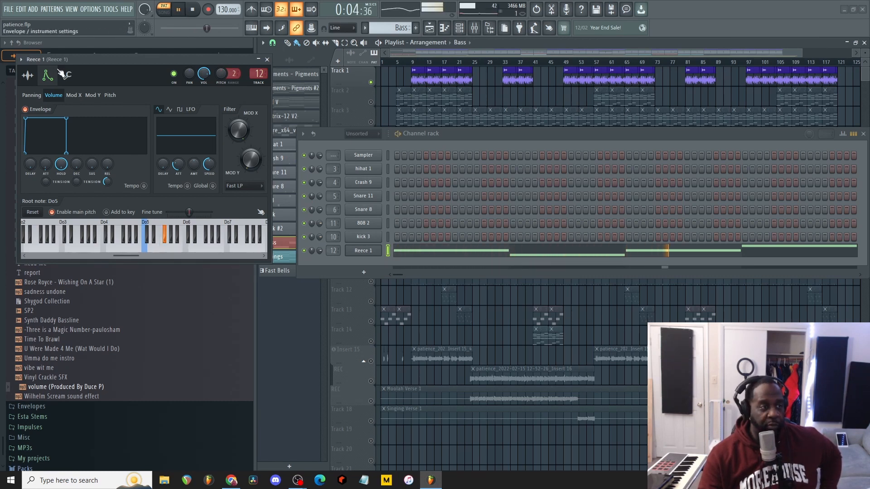
click(196, 12)
key(Escape)
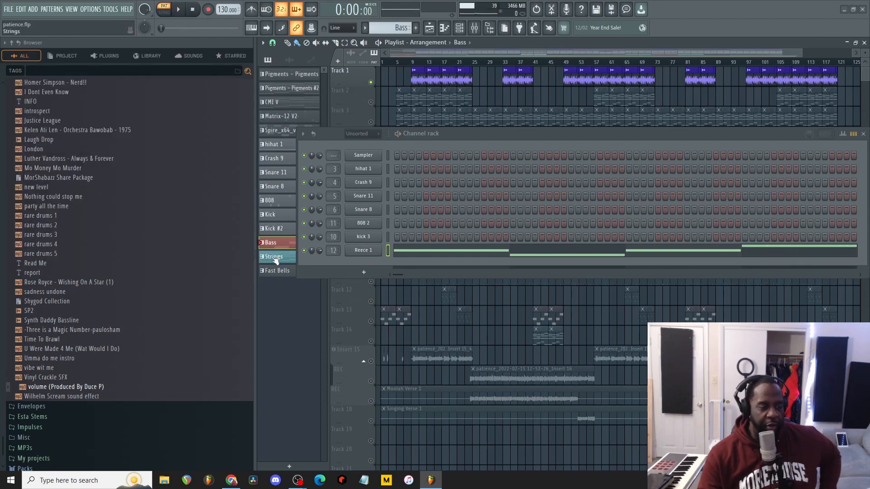
Step: View the Strings pattern's BBC Symphony Orchestra plugin, close it, and play the pattern
click(275, 257)
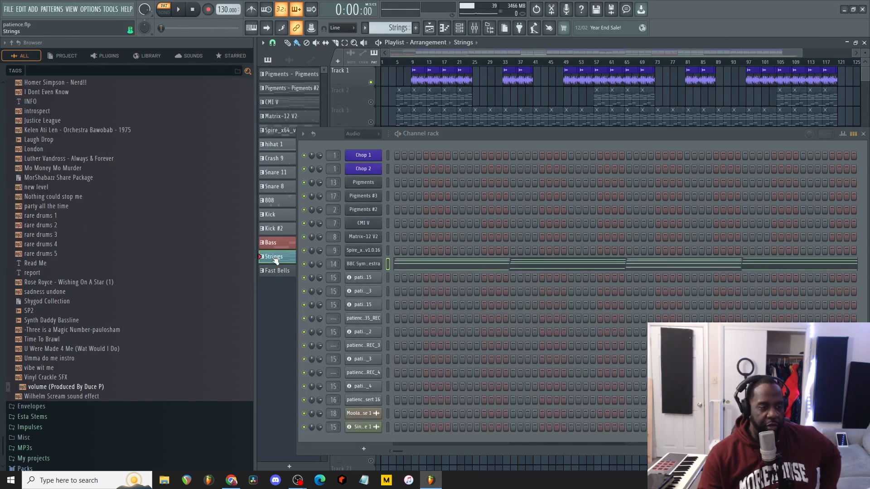
click(367, 266)
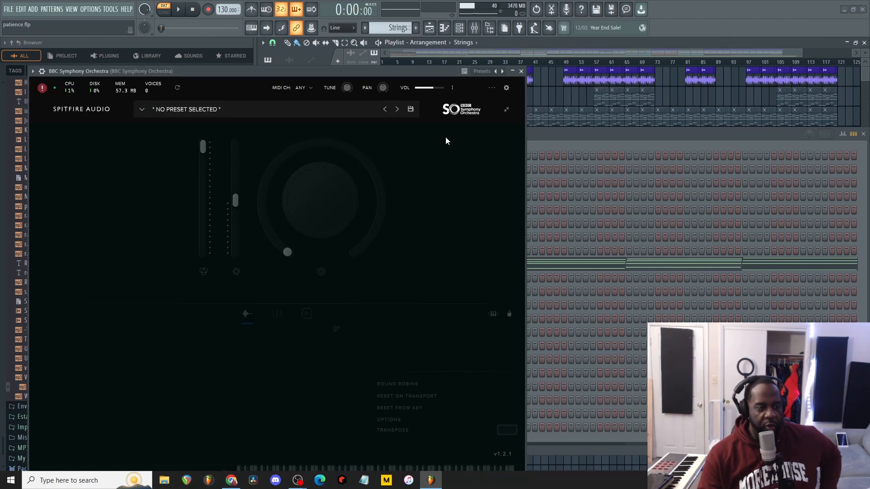
click(521, 71)
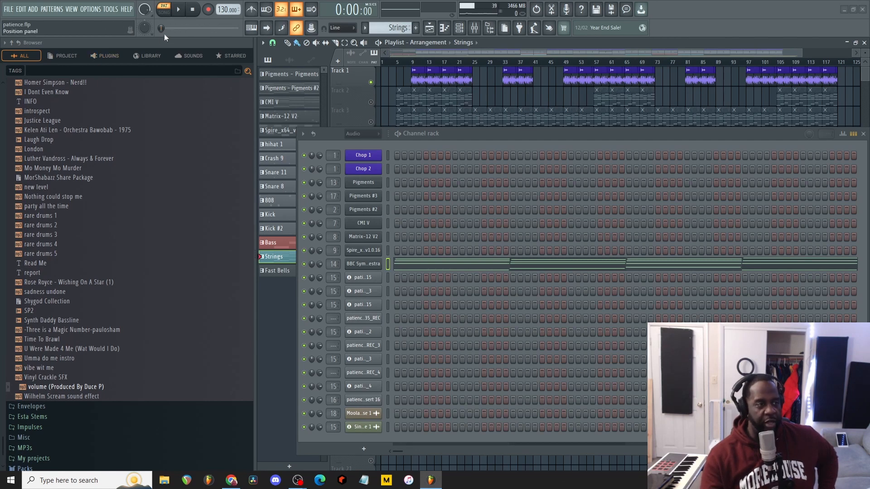
click(178, 9)
click(193, 10)
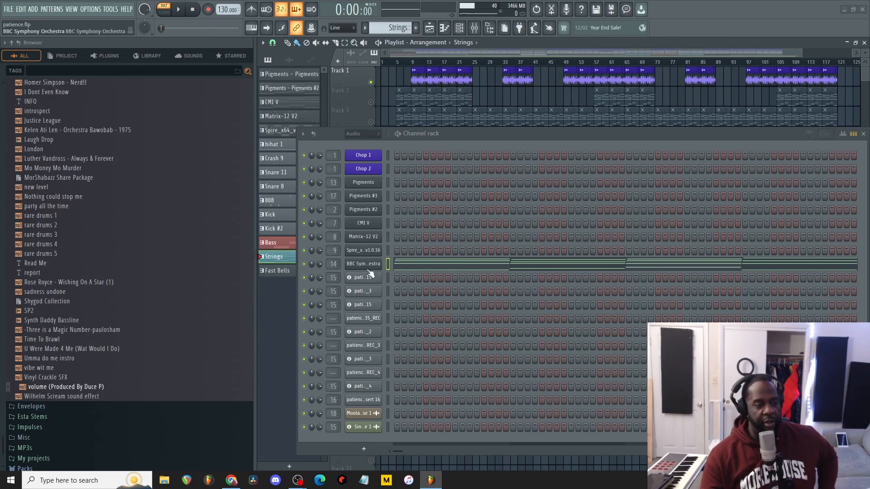
Step: Play the Fast Bells pattern and stop playback
click(277, 271)
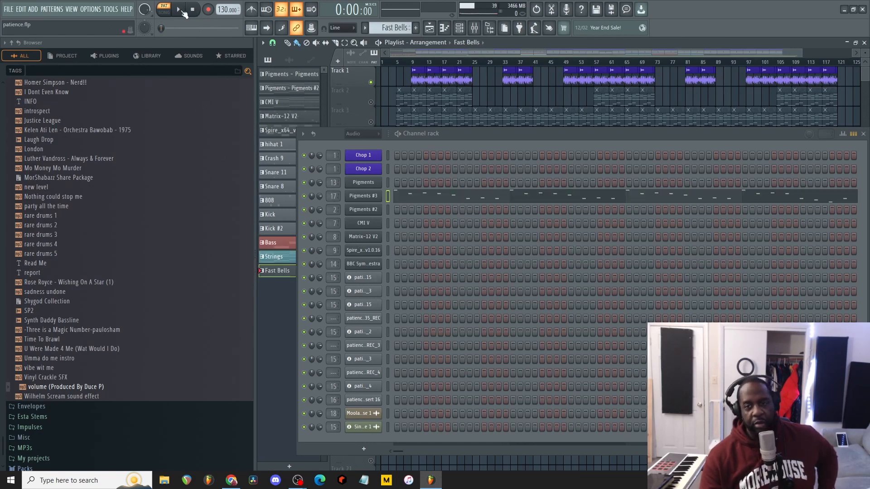
click(182, 11)
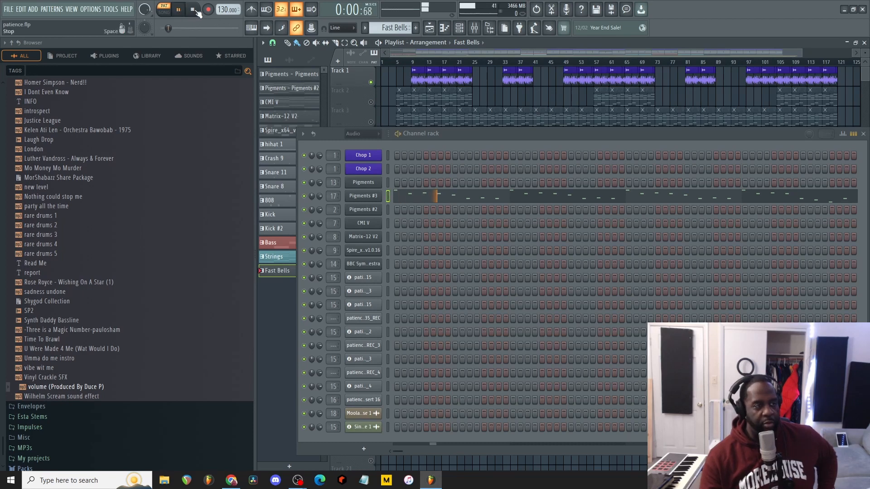
click(194, 10)
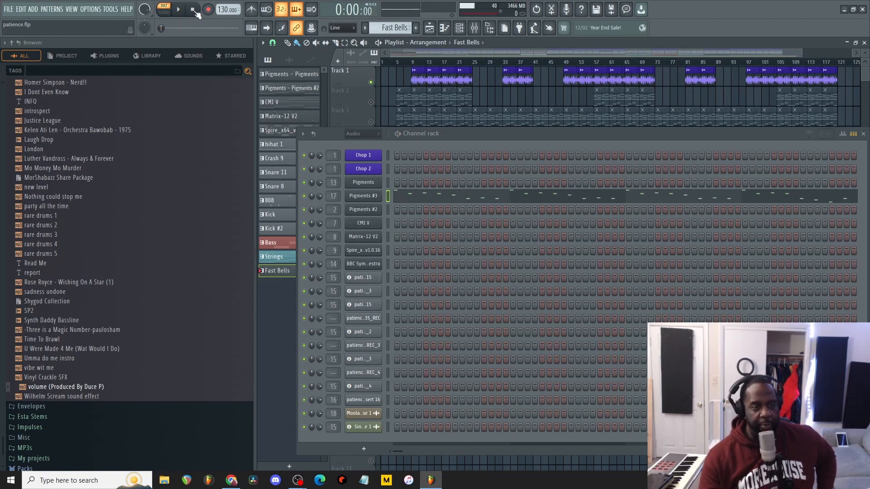
Step: Play the Kick pattern and stop playback
click(281, 216)
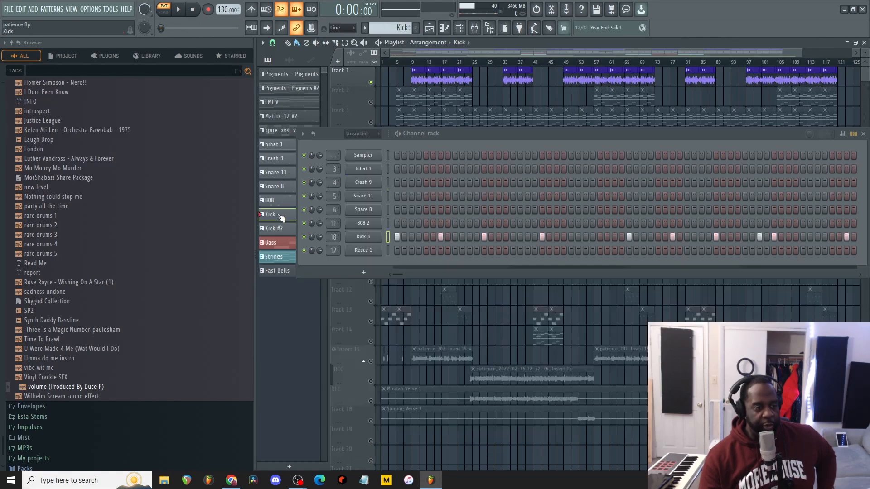
click(180, 9)
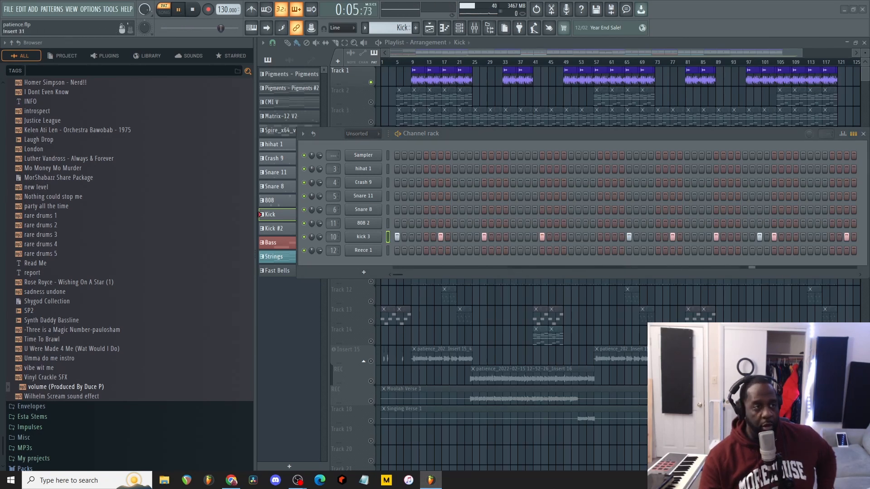
click(198, 12)
Step: Select the 808 pattern, view the source folder of its 808 2 sample, and close the file dialog without loading anything
click(272, 201)
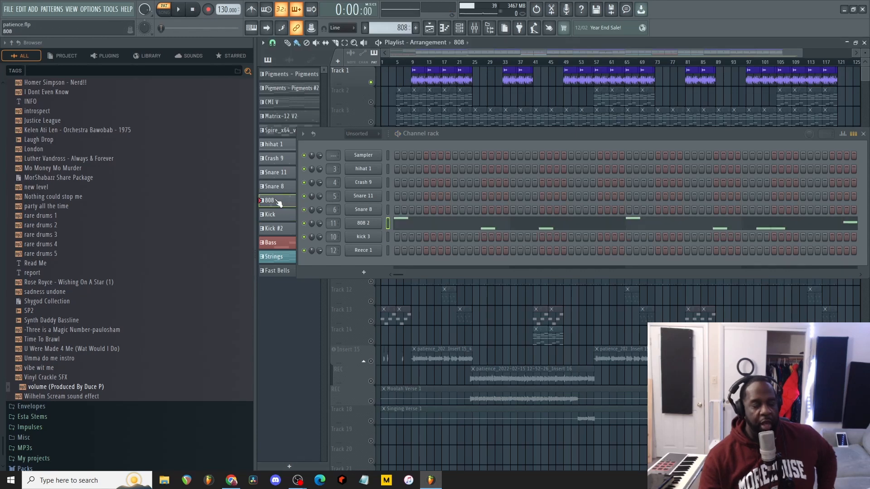
right_click(376, 223)
click(405, 272)
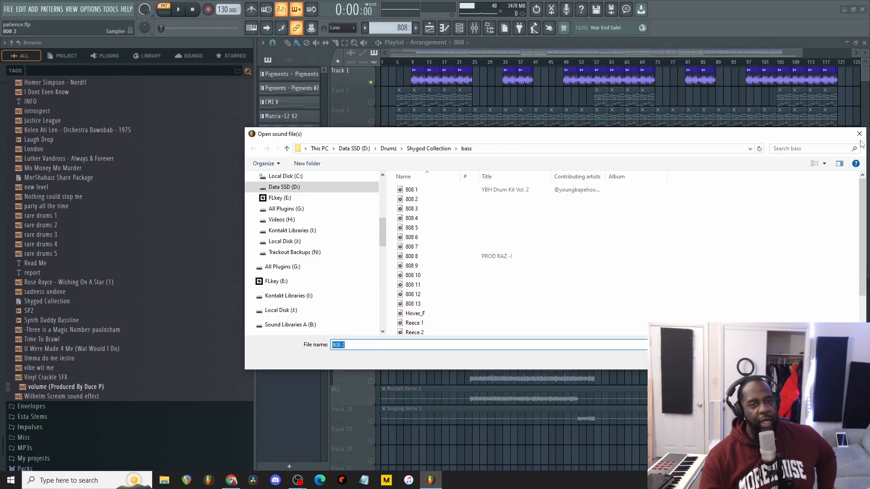
click(861, 134)
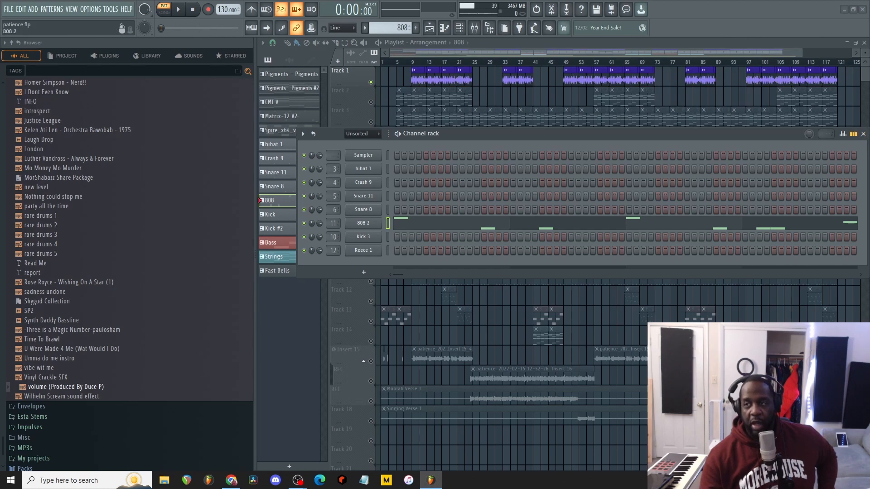
Step: View the 808 2 channel's sampler settings while playing the 808 pattern, close the window, and stop playback
click(375, 226)
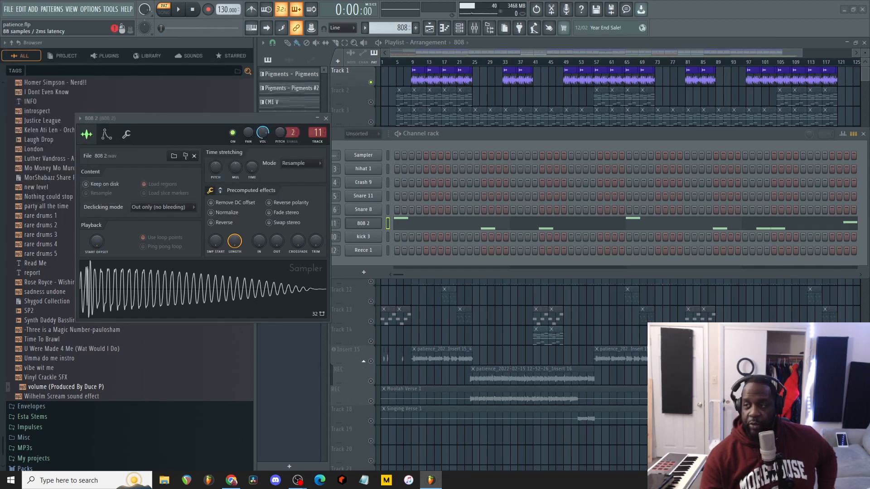
click(181, 13)
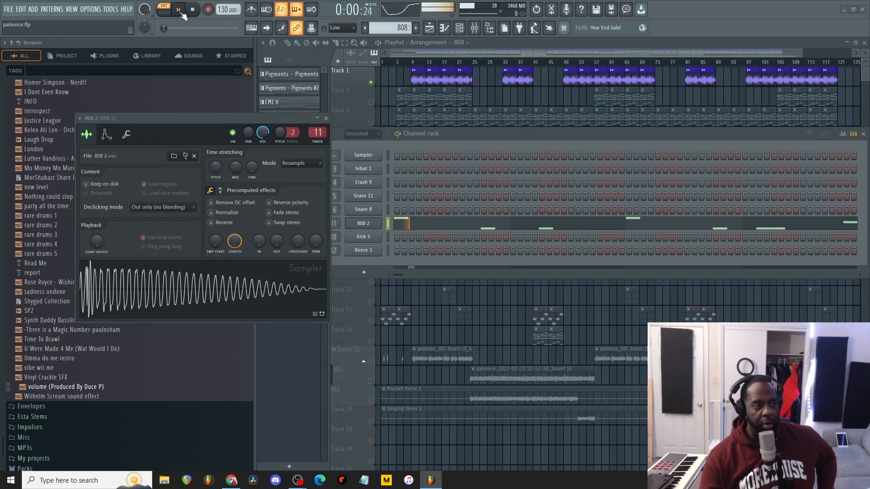
click(326, 118)
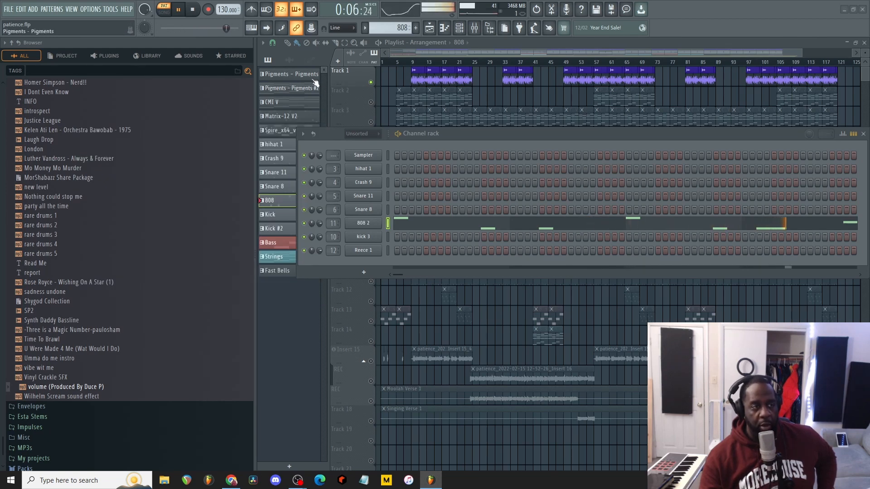
click(193, 11)
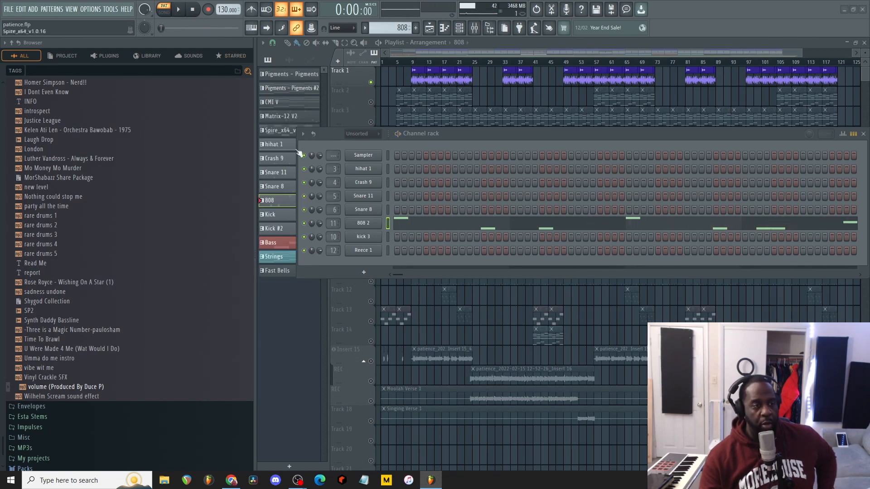
Step: Play the Snare 8 pattern and stop playback
click(277, 186)
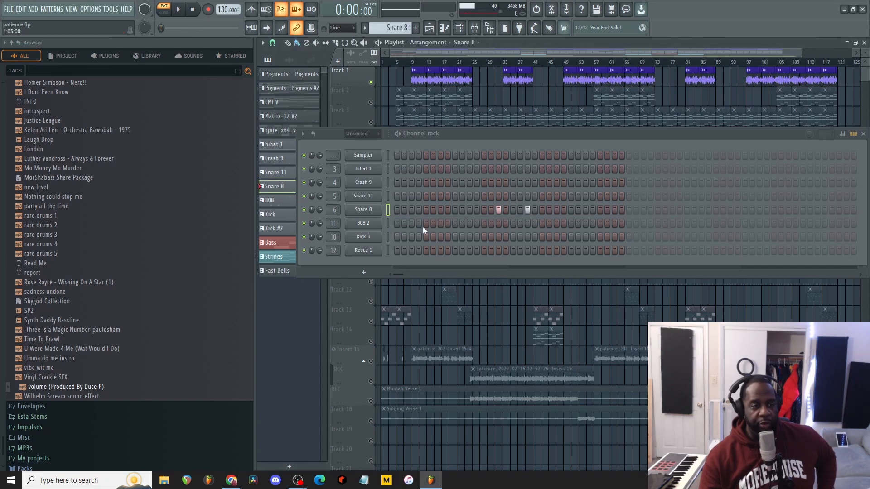
click(388, 209)
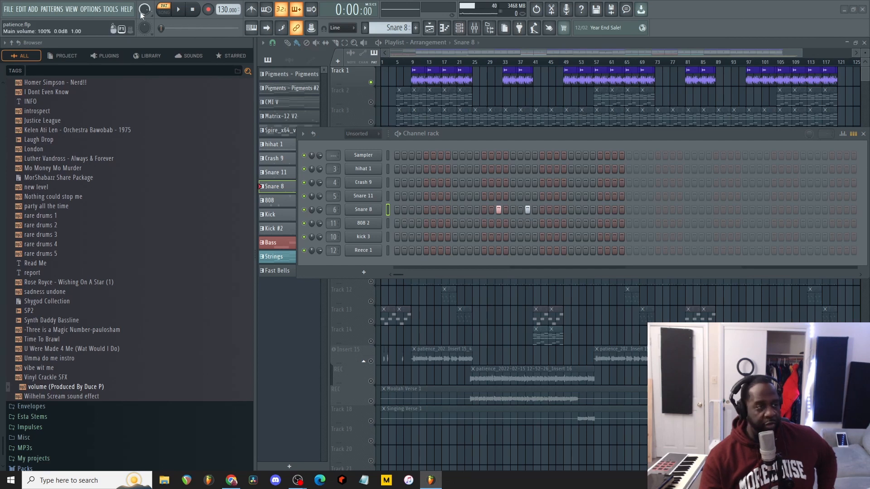
click(175, 11)
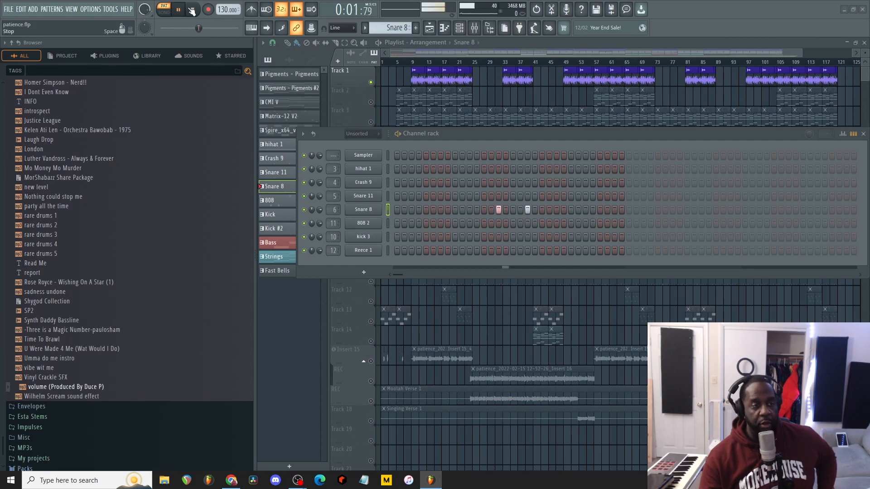
key(space)
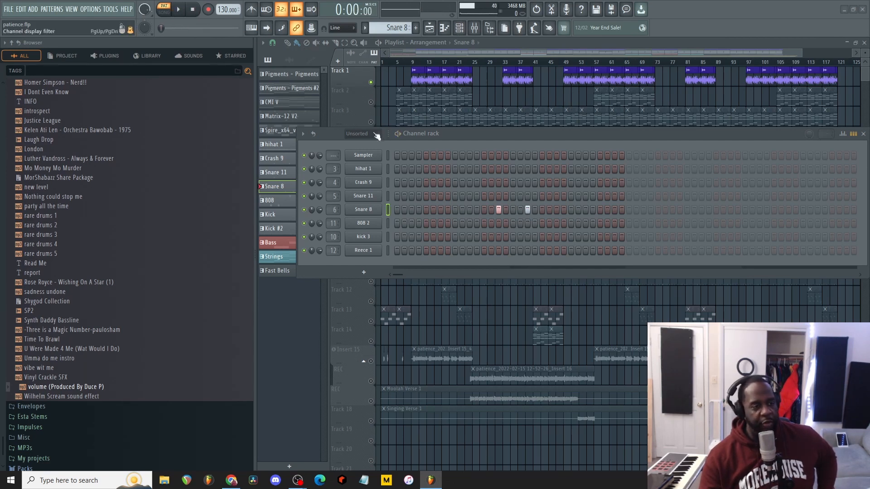
Step: Play the Snare 11 pattern and stop playback
click(294, 178)
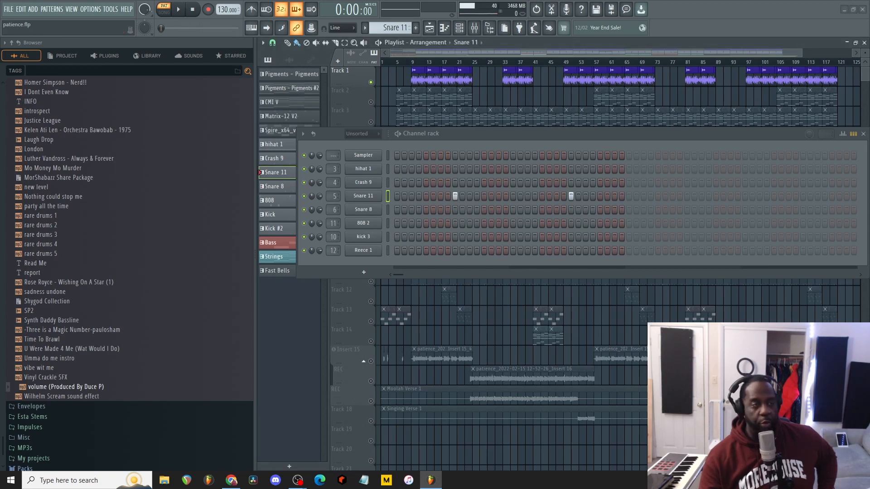
click(178, 10)
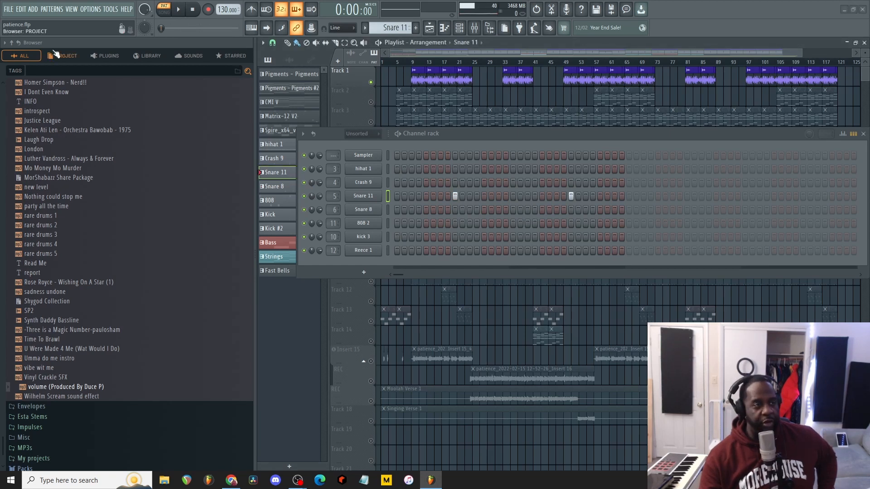
click(194, 11)
Step: Play the Crash 9 pattern and stop playback
click(269, 160)
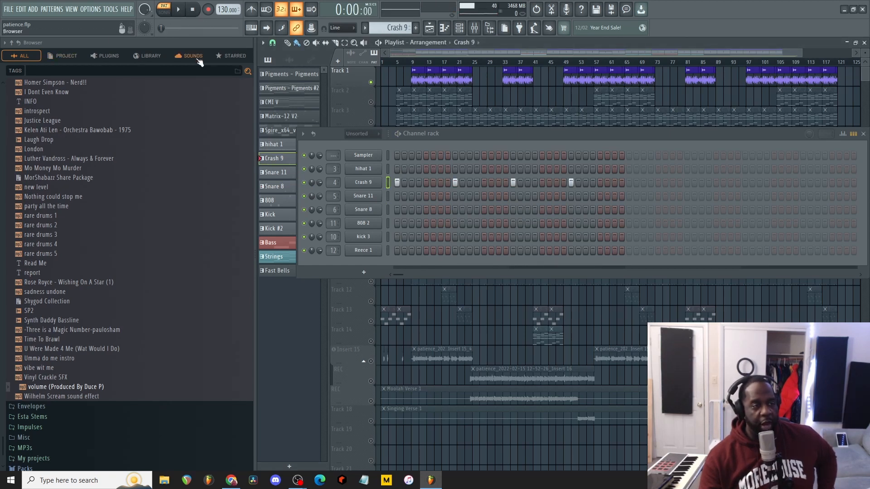
click(180, 10)
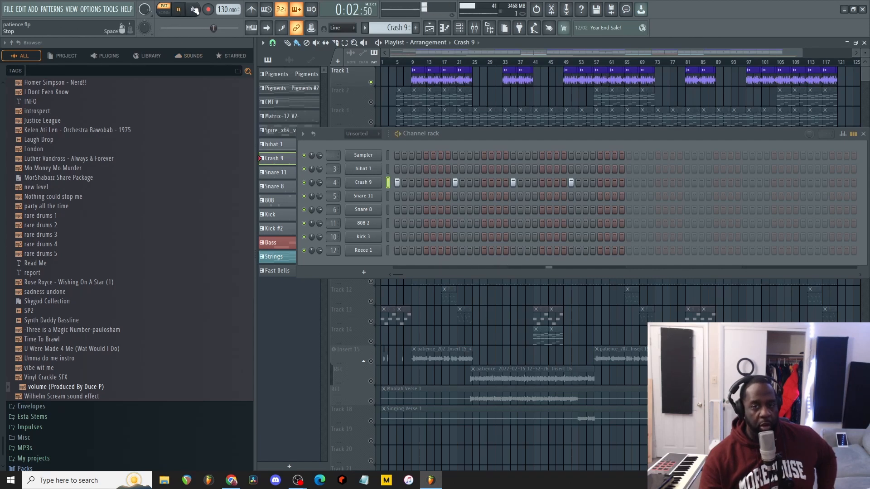
click(193, 11)
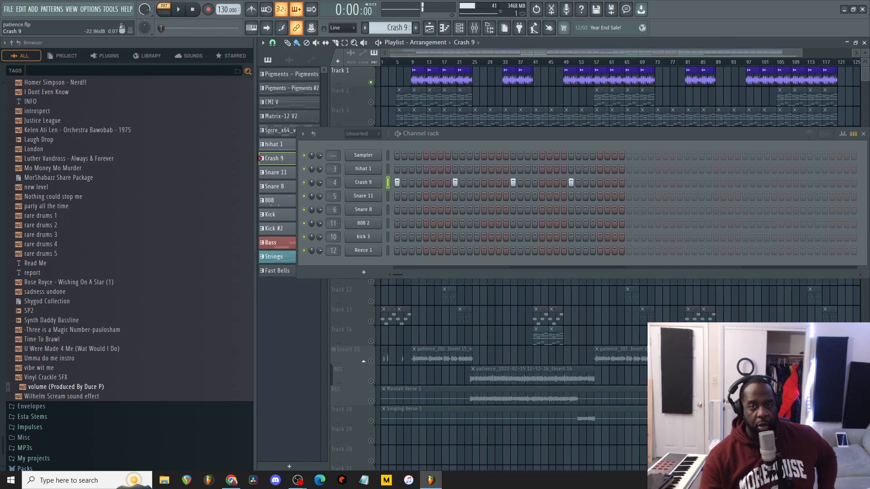
Step: Play the hihat 1 pattern, view its Decimort 2 bit crusher settings, and close the plugin window
click(282, 145)
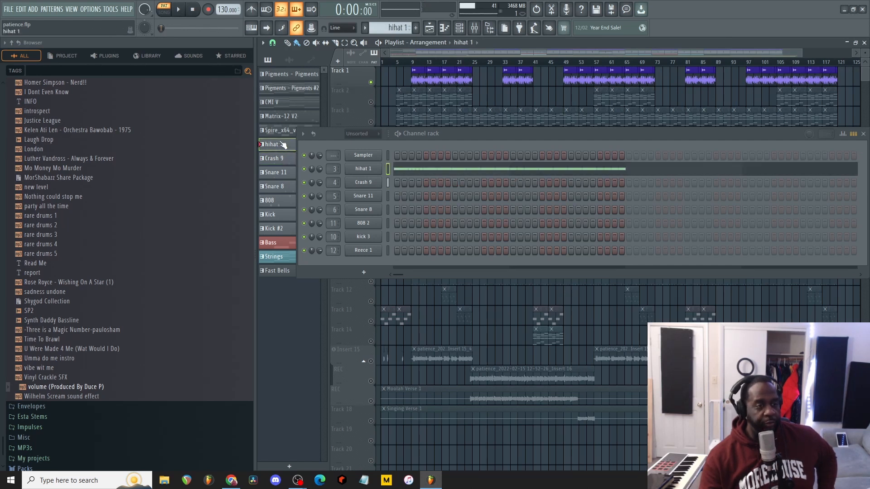
click(179, 10)
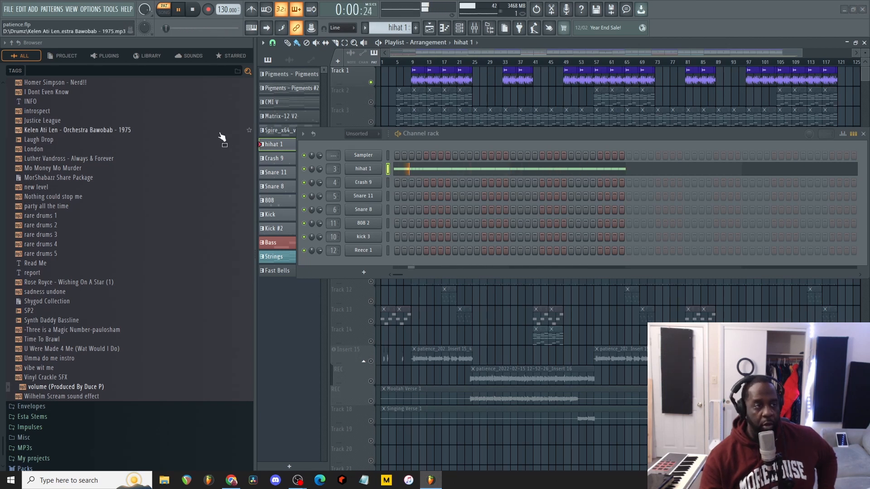
key(space)
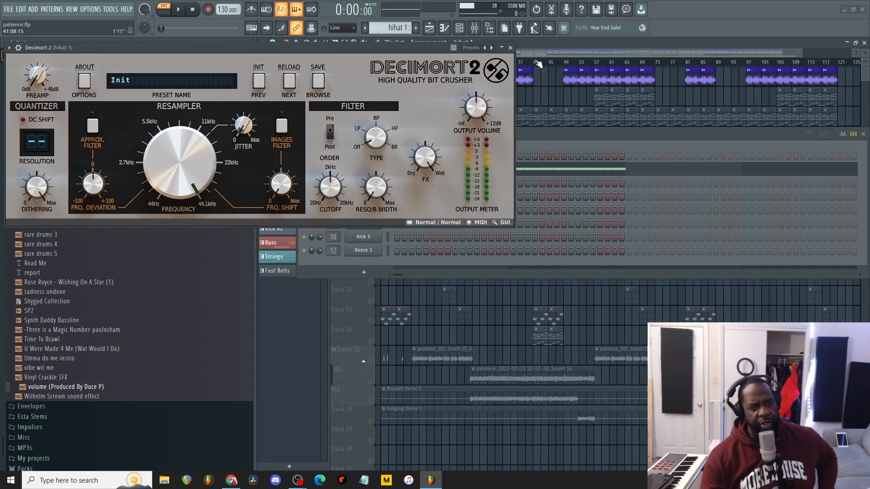
click(510, 48)
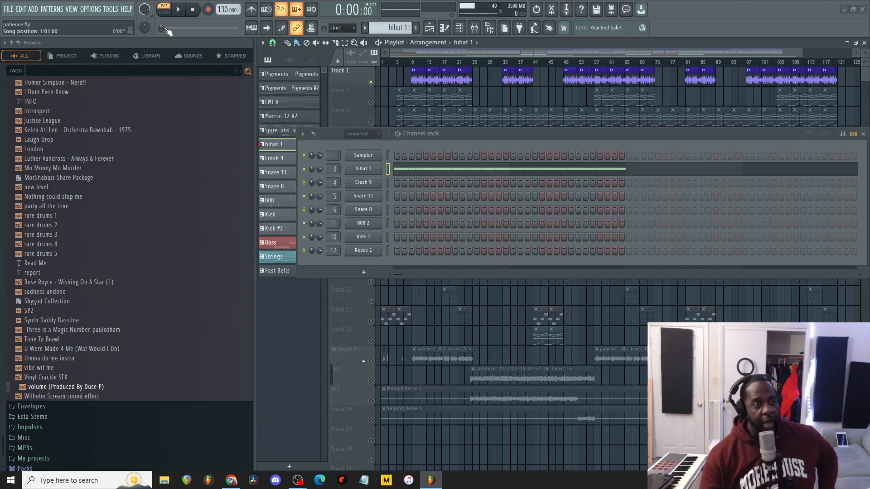
Step: Clear the Track 1 solo and close the channel rack, leaving only the vocal tracks from Insert 15 through Track 18 muted
ctrl+click(370, 82)
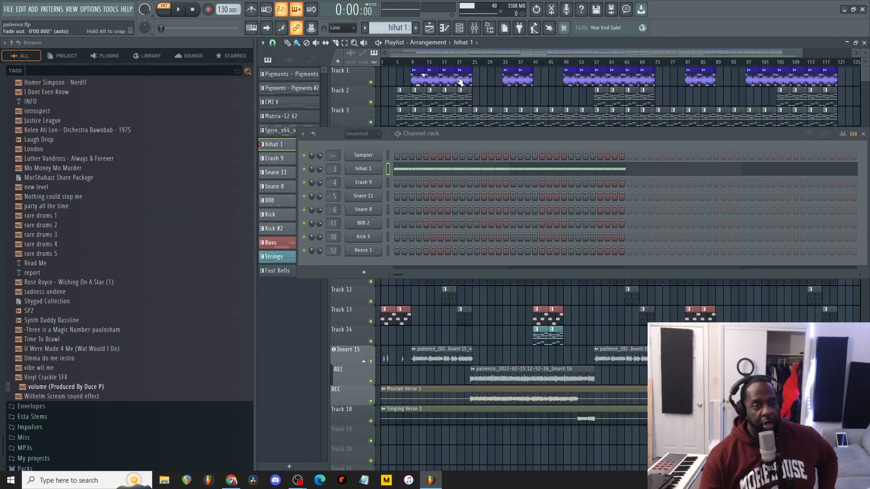
click(863, 134)
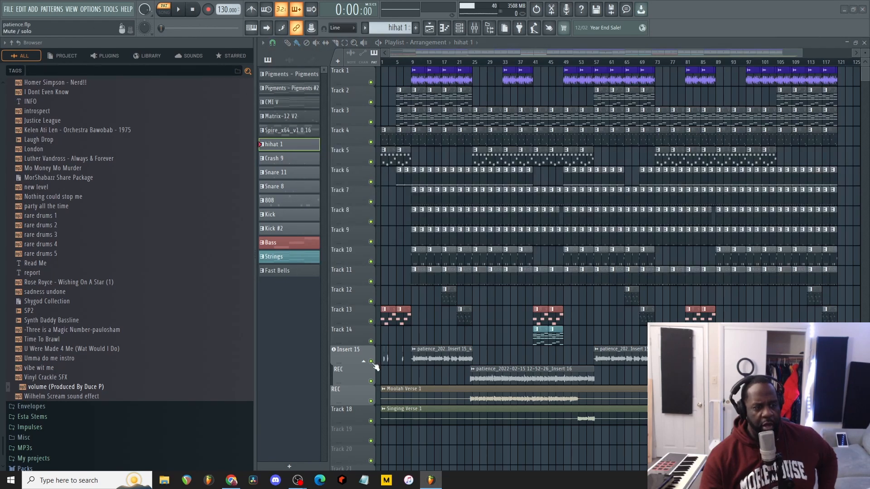
click(371, 361)
click(371, 381)
click(371, 400)
click(371, 421)
Step: Play the full arrangement in song mode from the start, and stop playback
click(178, 10)
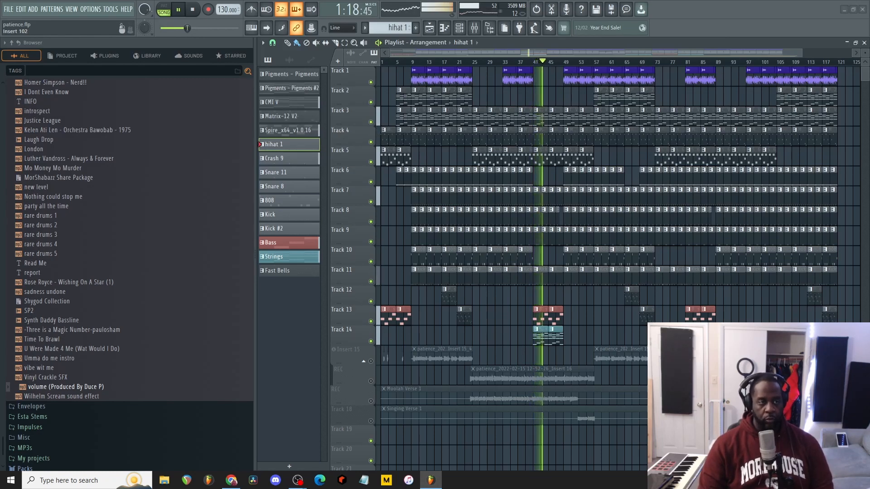
key(space)
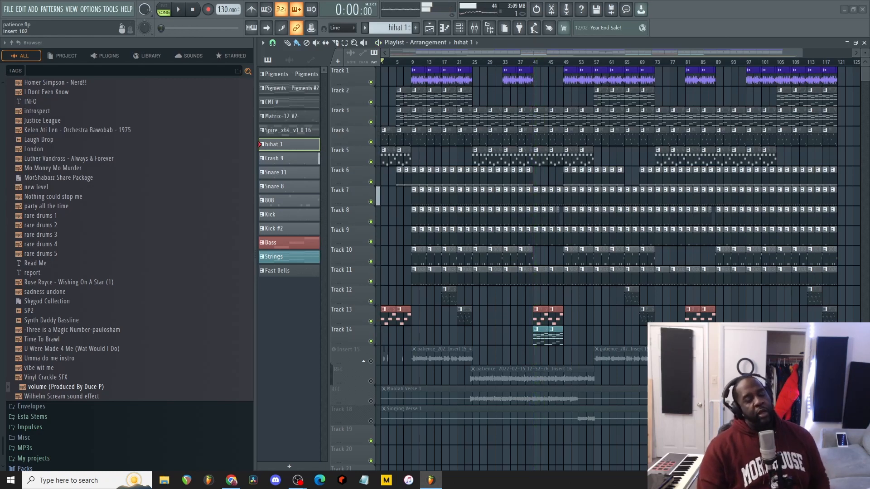